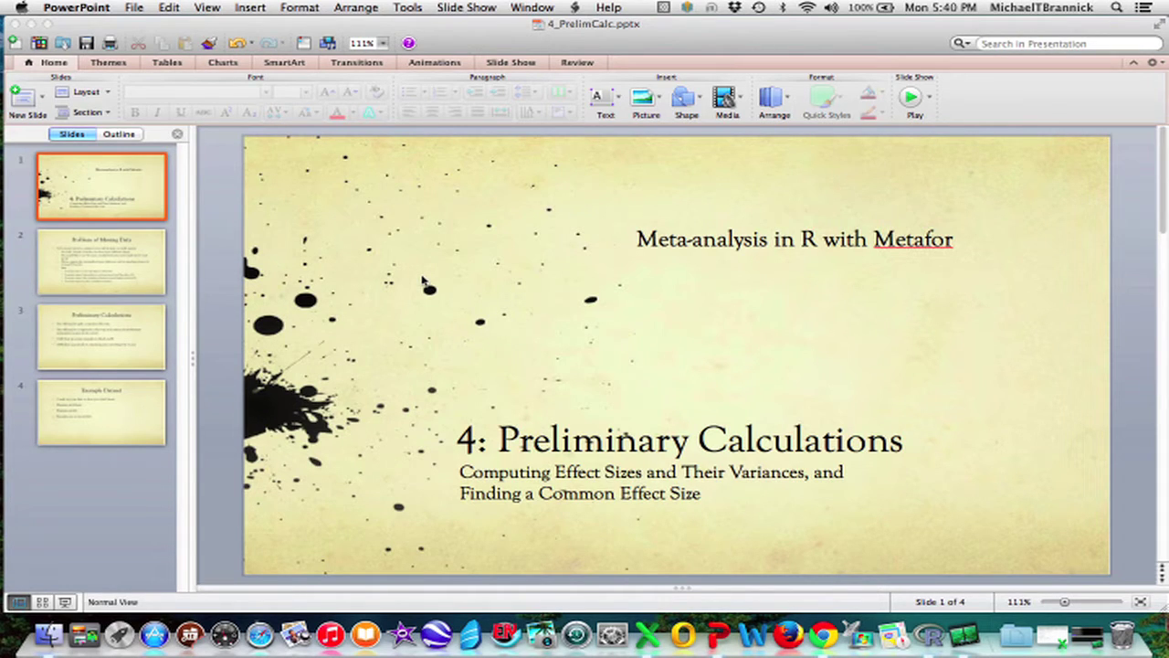
left_click(125, 270)
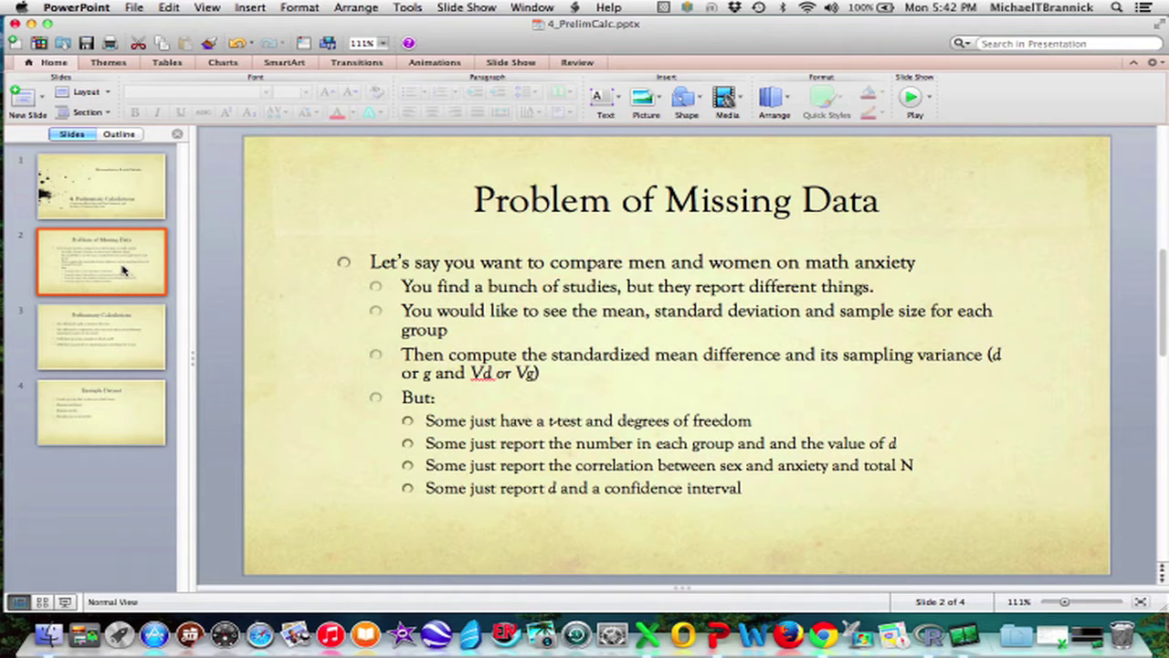
Step: Move through slide 3, Preliminary Calculations, to slide 4, Example Dataset
left_click(114, 326)
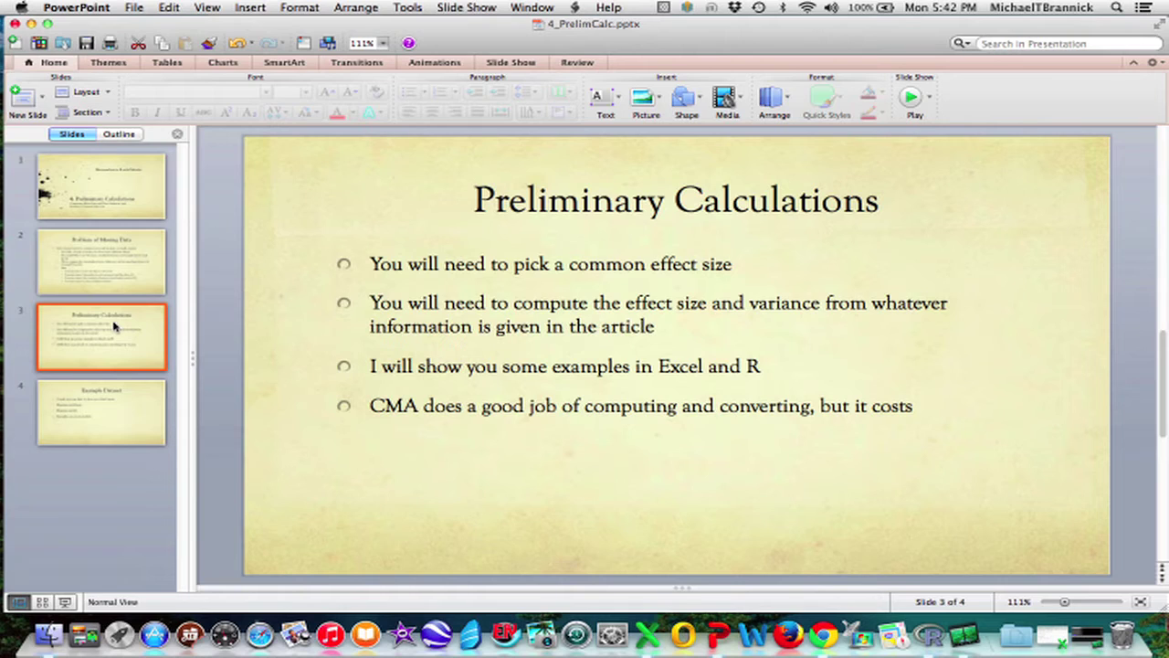
left_click(110, 419)
Step: Open Calc_ES_r_d.xlsx and review study 1's Nt, Nexp, Nc, d and r cells in row 2
left_click(1052, 621)
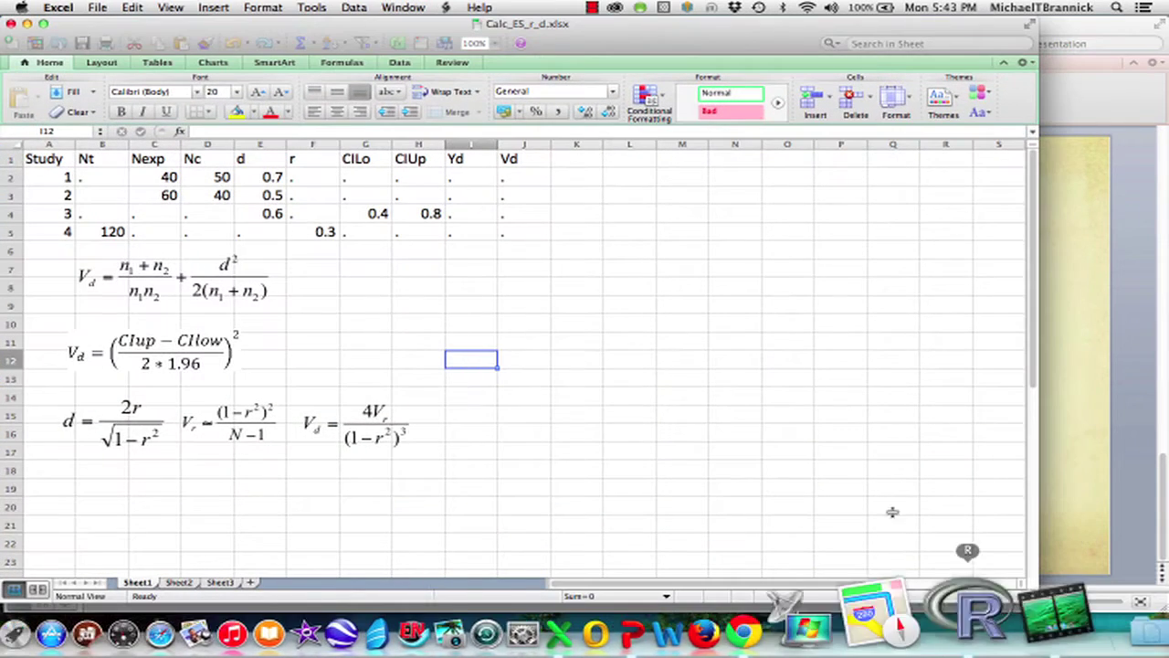
left_click(155, 178)
key("Right")
key("Right")
key("Right")
key("Right")
key("Right")
key("Right")
key("Left")
key("Left")
key("Left")
key("Left")
key("Right")
key("Right")
key("Right")
key("Right")
key("Right")
key("Left")
key("Left")
key("Left")
key("Left")
key("Left")
key("Left")
key("Left")
key("Left")
key("Right")
key("Right")
key("Right")
key("Down")
key("Down")
key("Down")
key("Down")
key("Down")
key("Down")
key("Left")
key("Left")
key("Left")
Step: Point out the equations for Vd from confidence intervals, d from r, Vr, and Vd from r
left_click(220, 363)
left_click(129, 420)
left_click(235, 422)
left_click(386, 412)
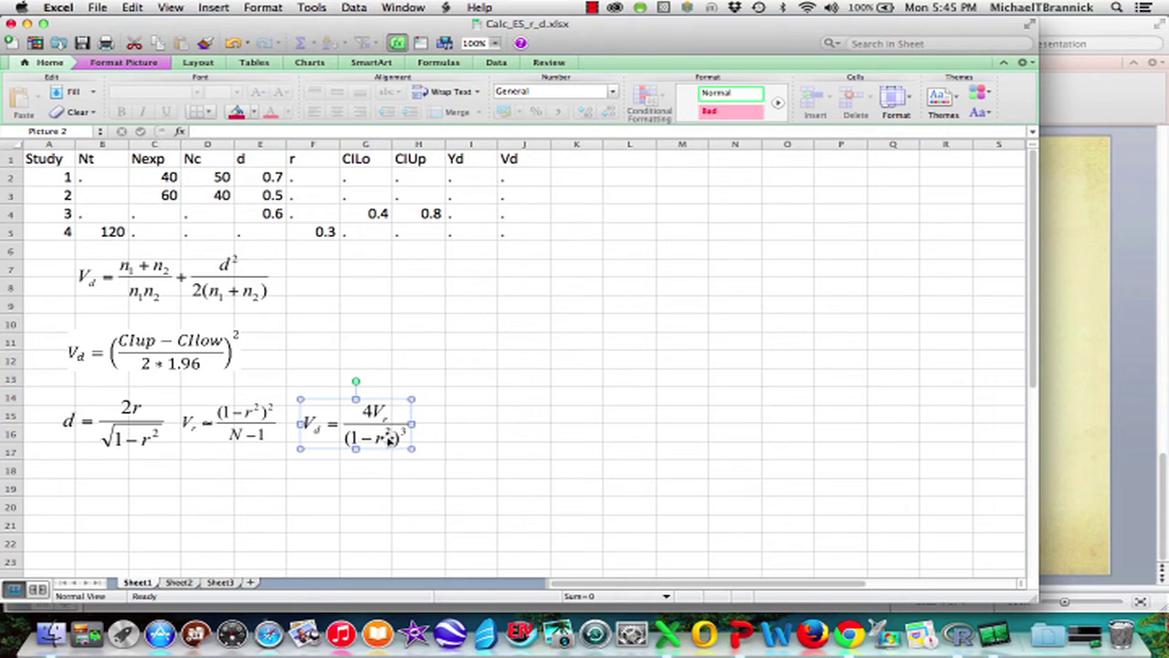
Step: Inspect Sheet2's Vd formulas in J2 through J5, then show the raw-data Sheet3
left_click(179, 582)
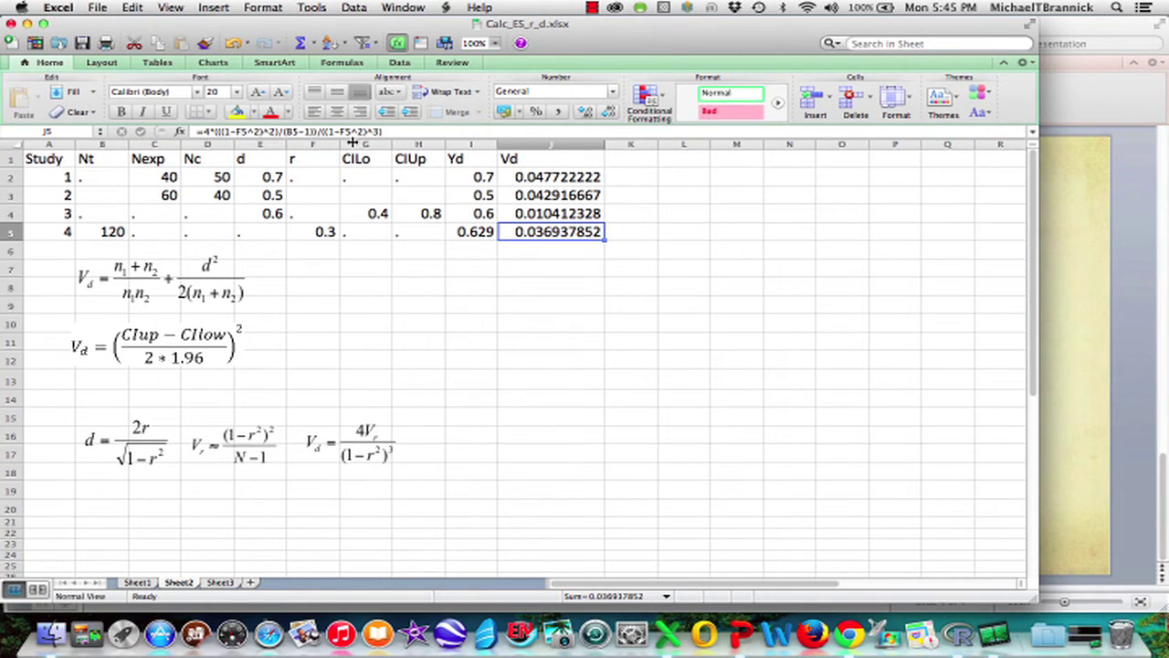
left_click(561, 178)
key("Down")
key("Down")
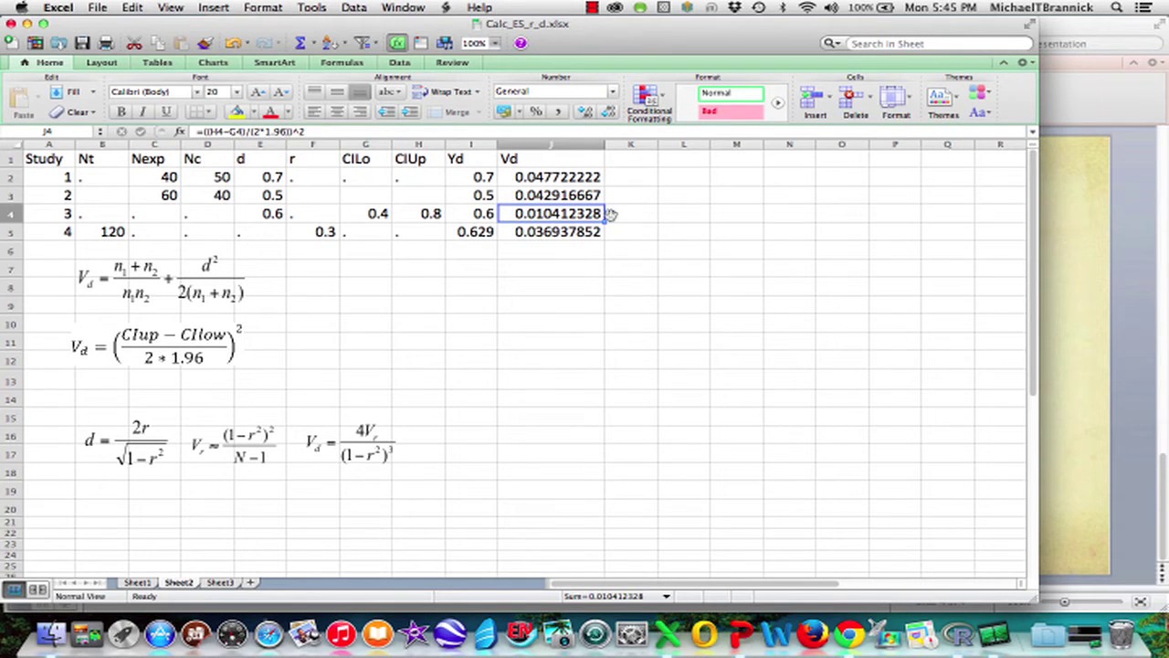
left_click(545, 177)
key("Down")
key("Down")
key("Down")
left_click(219, 581)
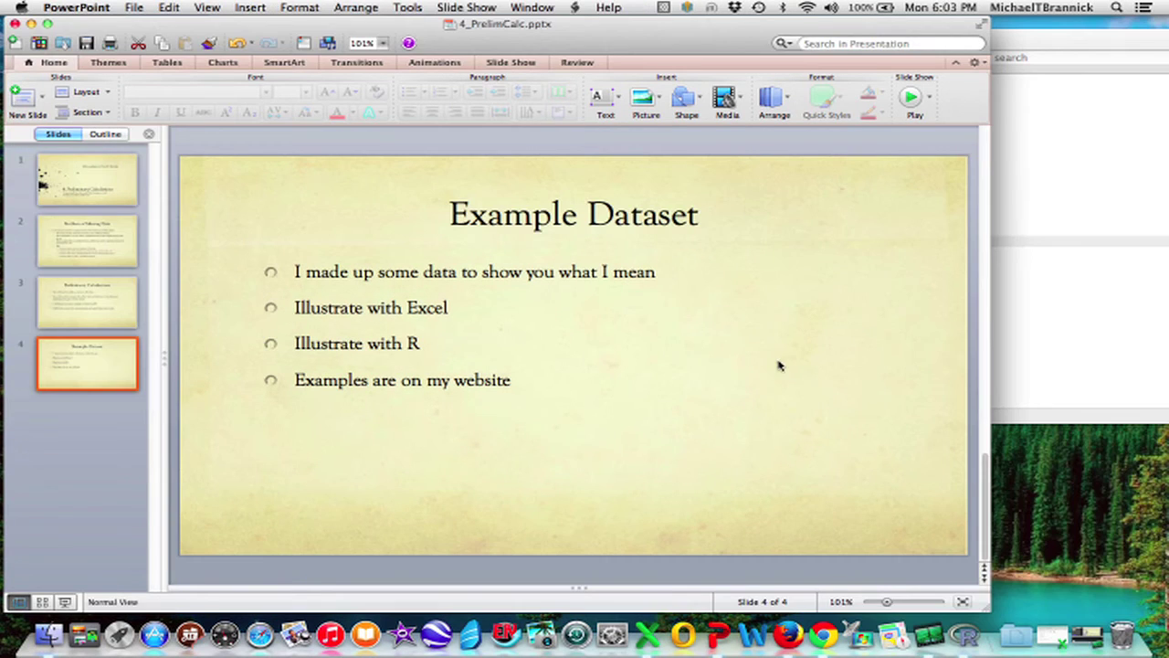
Step: Run the calc.Vd.from.d, calc.d.from.r, calc.Vr.from.r and calc.Vd.from.r definitions from Calc_ES_r_d.R
left_click(962, 617)
scroll(696, 260, "up", 12)
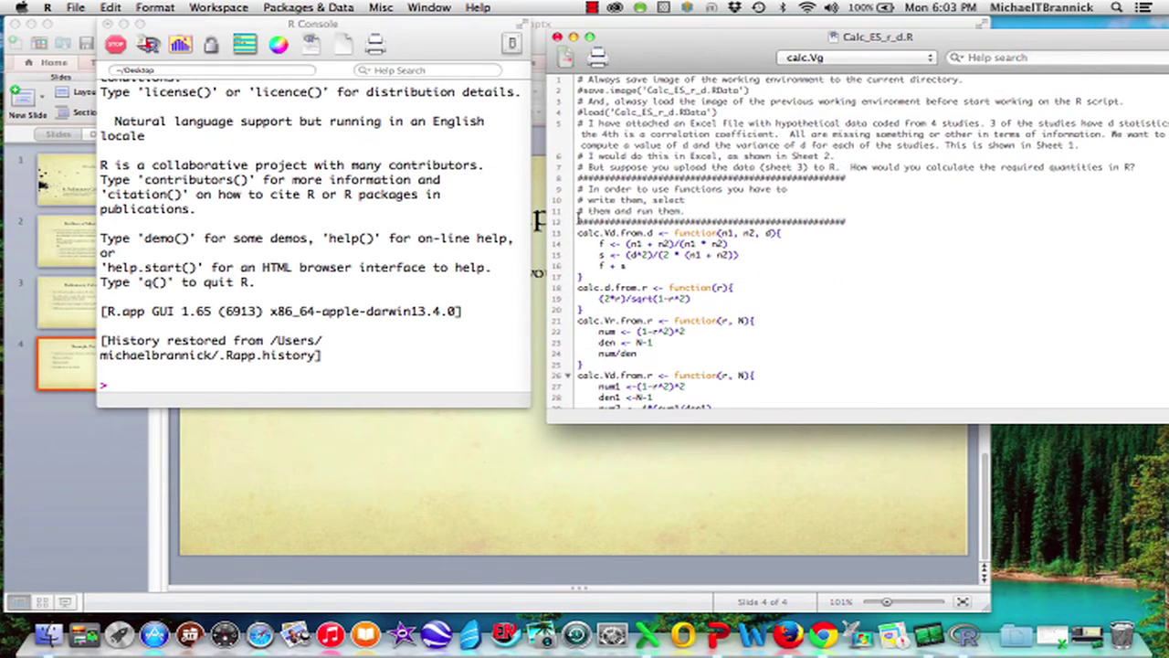
left_click_drag(577, 221, 859, 393)
left_click(109, 11)
left_click(134, 277)
scroll(134, 283, "up", 20)
scroll(134, 284, "up", 10)
scroll(134, 283, "down", 10)
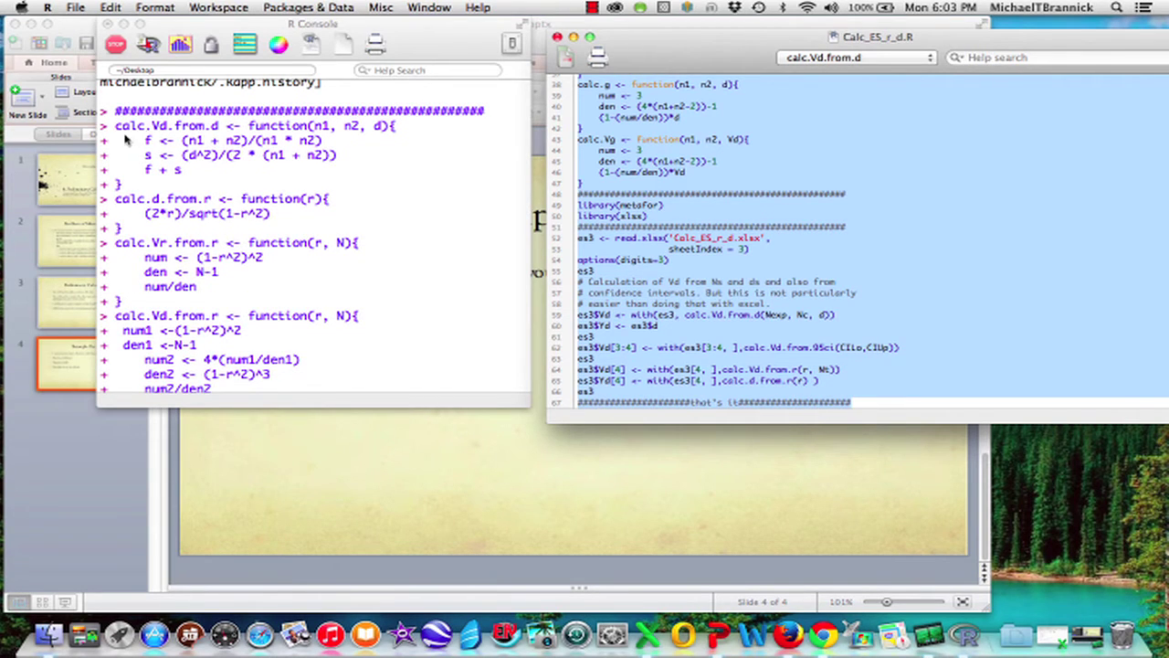
Step: Restore the Calc_ES_r_d.xlsx workbook from the Dock
left_click(1057, 626)
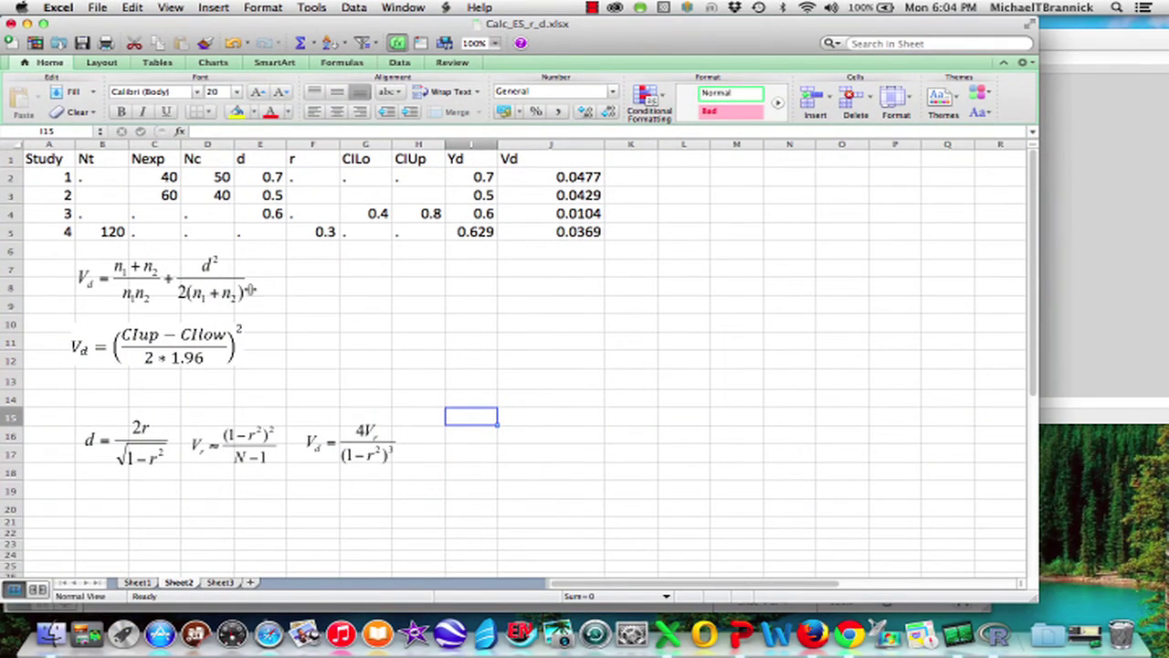
Step: Minimize Excel and scroll through the R console to review the code
left_click(26, 23)
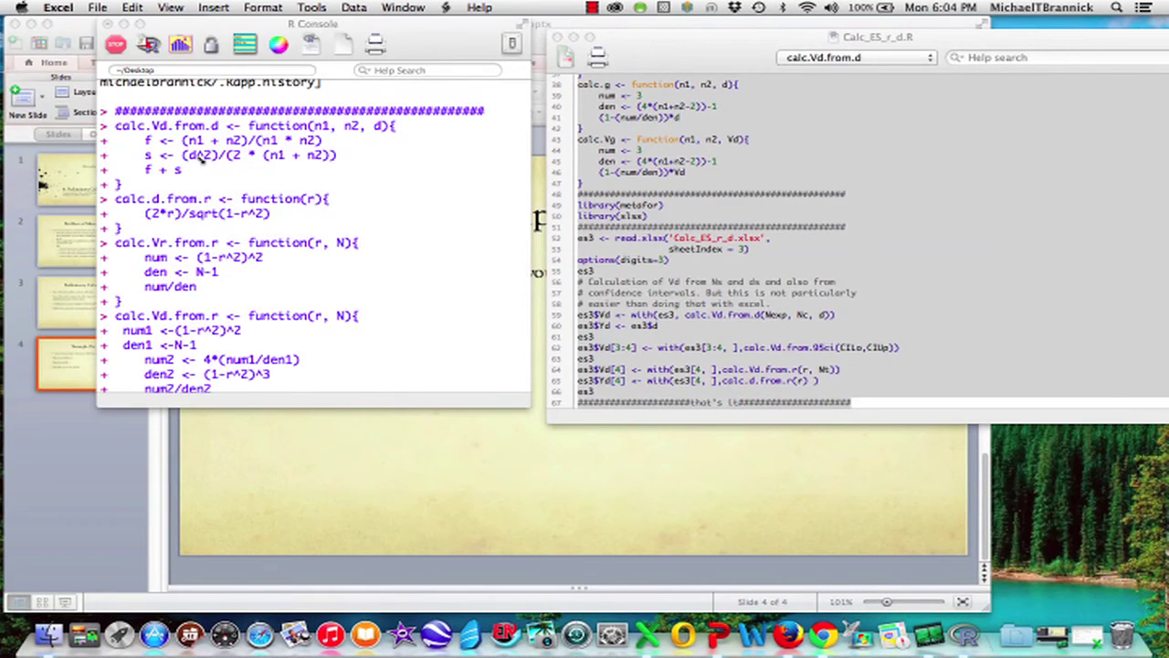
scroll(242, 281, "down", 5)
scroll(242, 281, "down", 10)
scroll(242, 281, "down", 12)
scroll(191, 257, "down", 3)
Step: Leave Calc_ES_r_d.xlsx on Sheet3's raw study data and minimize Excel
left_click(1087, 605)
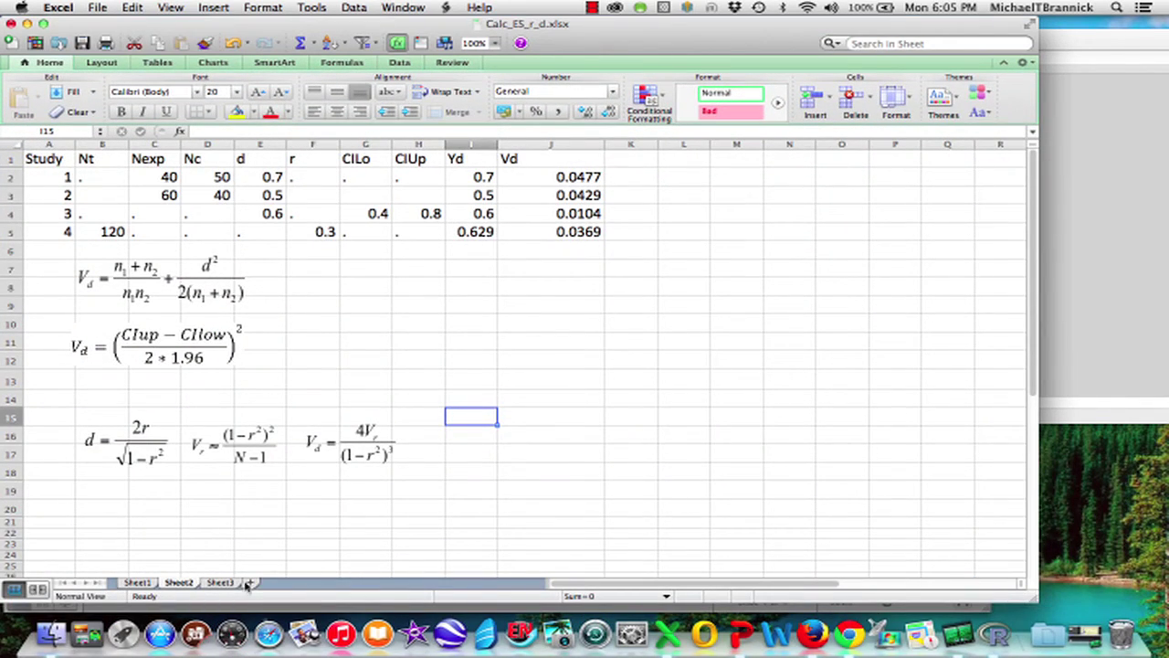
left_click(222, 581)
left_click(27, 24)
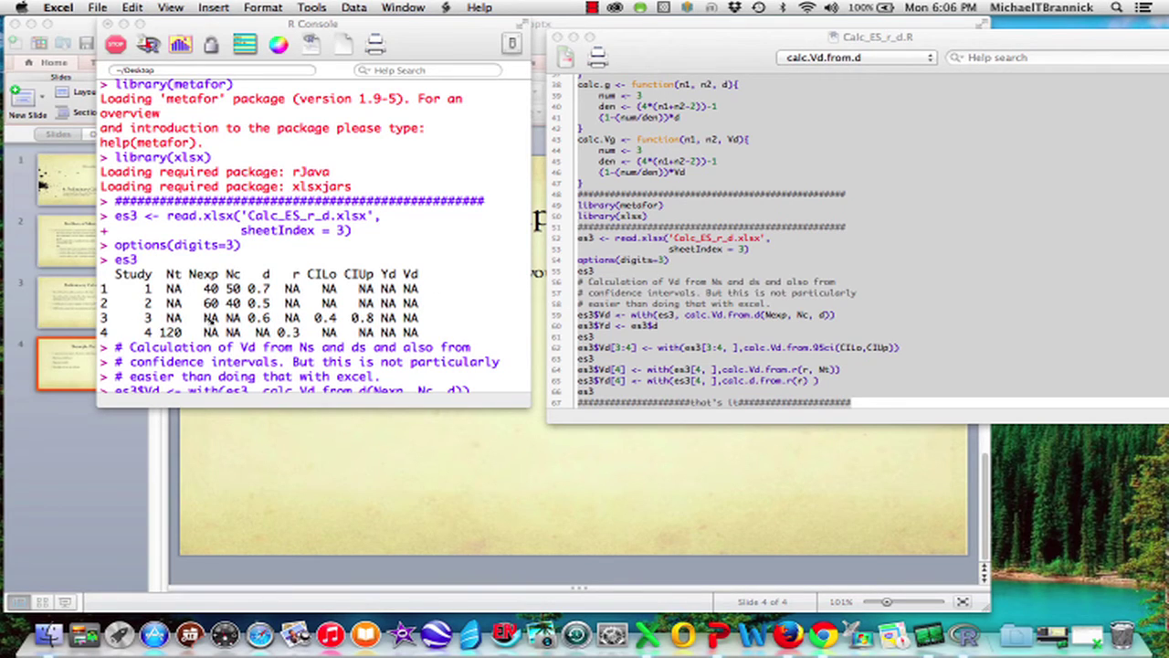
Step: Run the script lines loading metafor and xlsx, reading sheet 3 into es3, and computing Vd and Yd
key("super+Return")
key("super+Return")
key("super+Return")
key("super+Return")
Step: Print es3 in the console and review its Vd values for studies 3 and 4
type("es3")
key("Return")
scroll(173, 205, "down", 3)
scroll(219, 105, "up", 3)
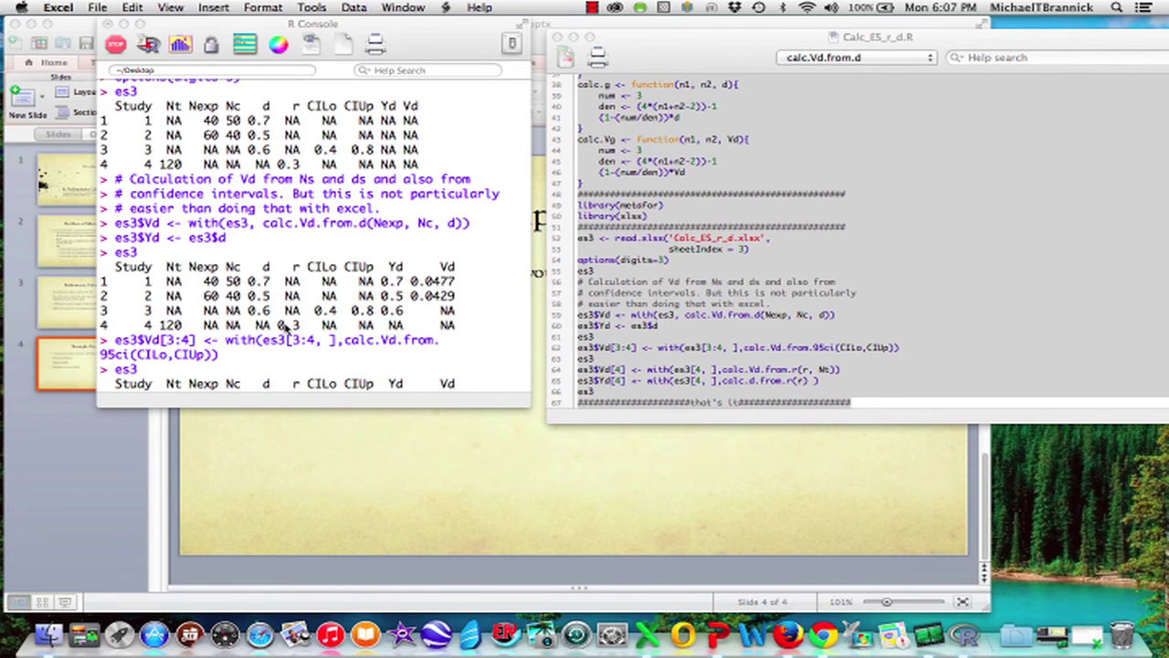
Step: Compute study 4's Vd and Yd from r and Nt with calc.Vd.from.r and calc.d.from.r
scroll(338, 326, "down", 3)
type("es3$Vd[4] <- with(es3[4, ],calc.Vd.from.r(r, Nt)) es3$Yd[4] <- with(es3[4, ],calc.d.from.r(r) )")
scroll(356, 262, "down", 3)
scroll(358, 290, "down", 2)
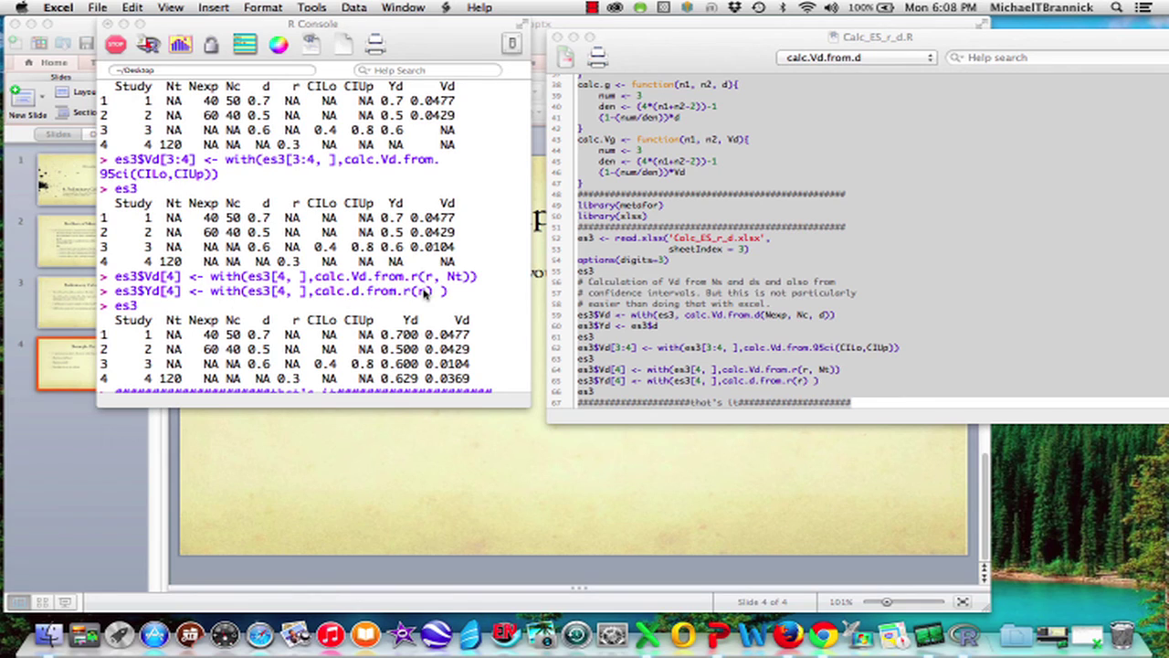
scroll(365, 291, "down", 2)
Step: Restore the minimized Calc_ES_r_d.xlsx workbook to show Sheet3's raw study inputs
left_click(1070, 628)
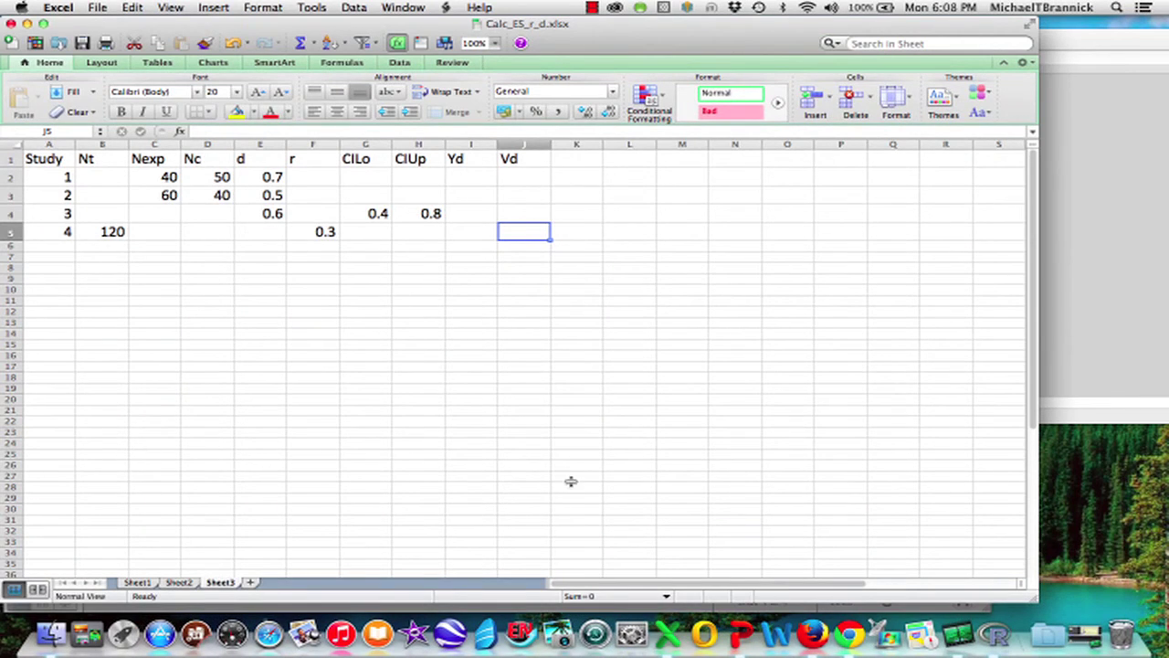